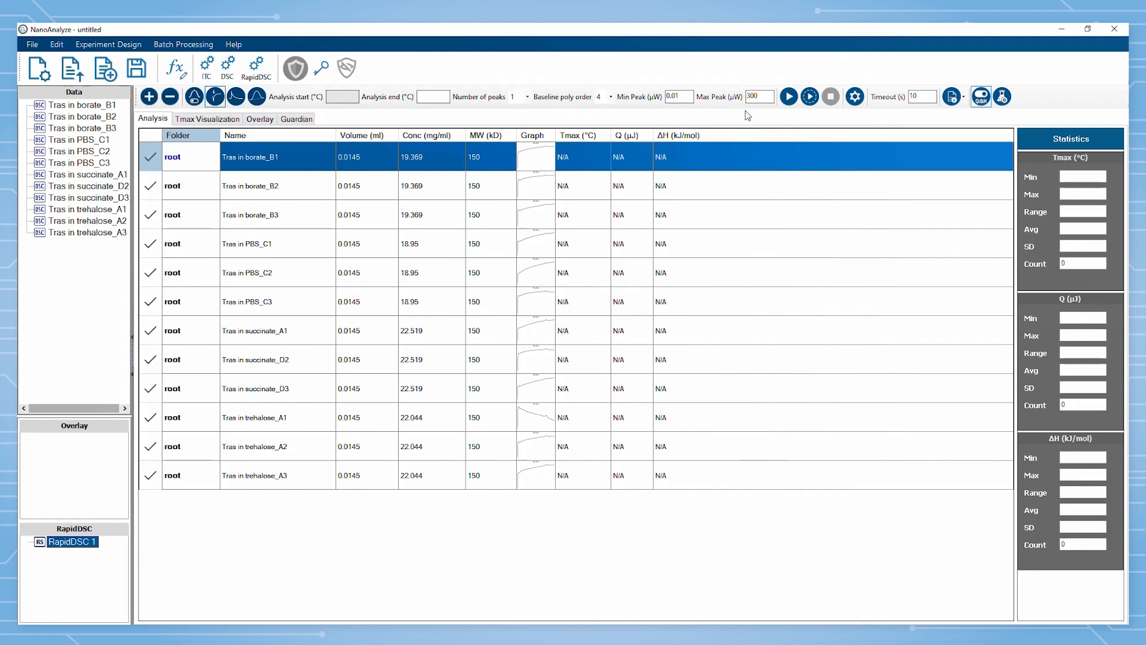
# - Turn off automatic startup-hook detection and set the analysis range to 50–100 °C
pyautogui.click(213, 102)
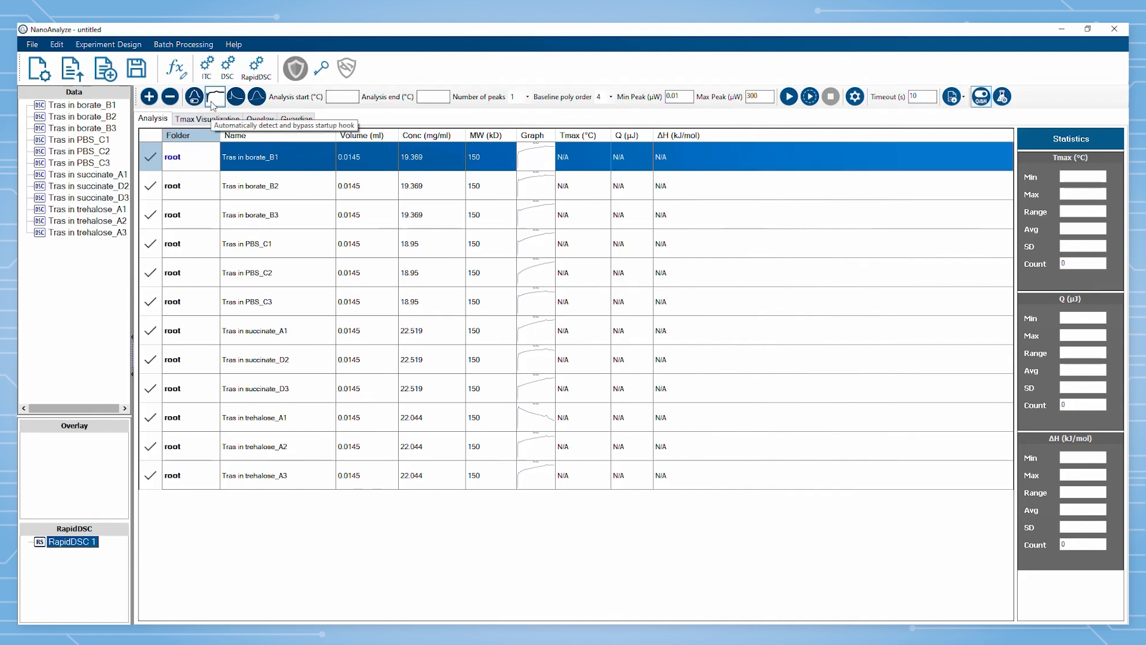
pyautogui.click(347, 100)
pyautogui.write('50')
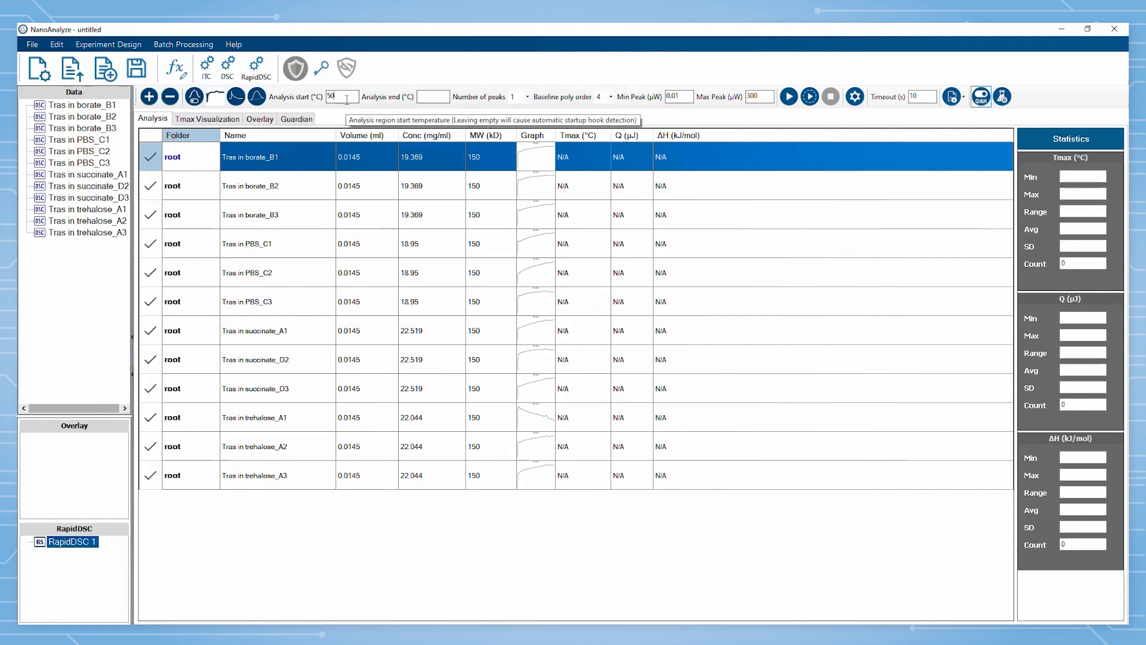
pyautogui.click(428, 93)
pyautogui.write('100')
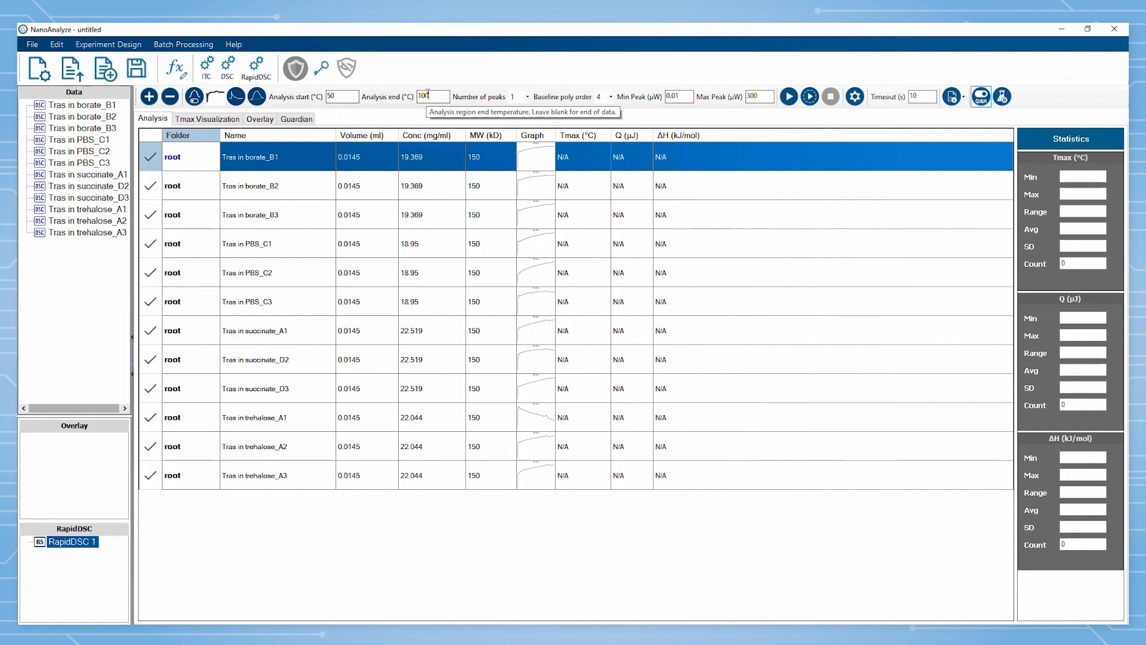
# - Run the analysis with two peaks and open the Tras in borate_B1 curve for baseline and Tmax editing
pyautogui.click(527, 97)
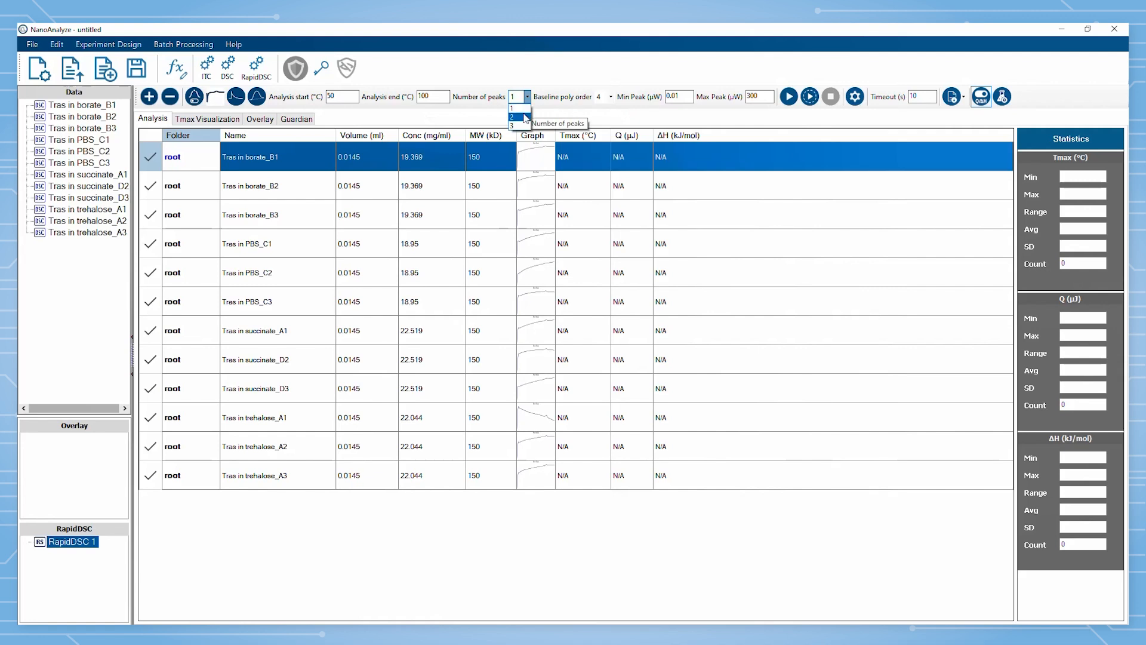
pyautogui.click(526, 117)
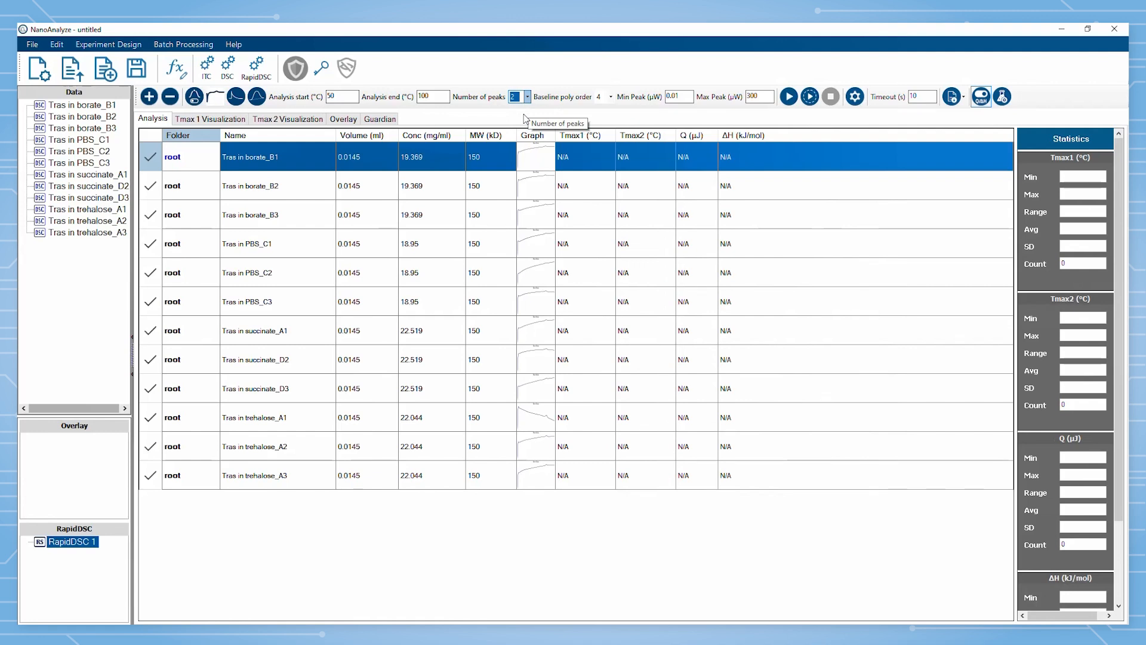
pyautogui.click(789, 96)
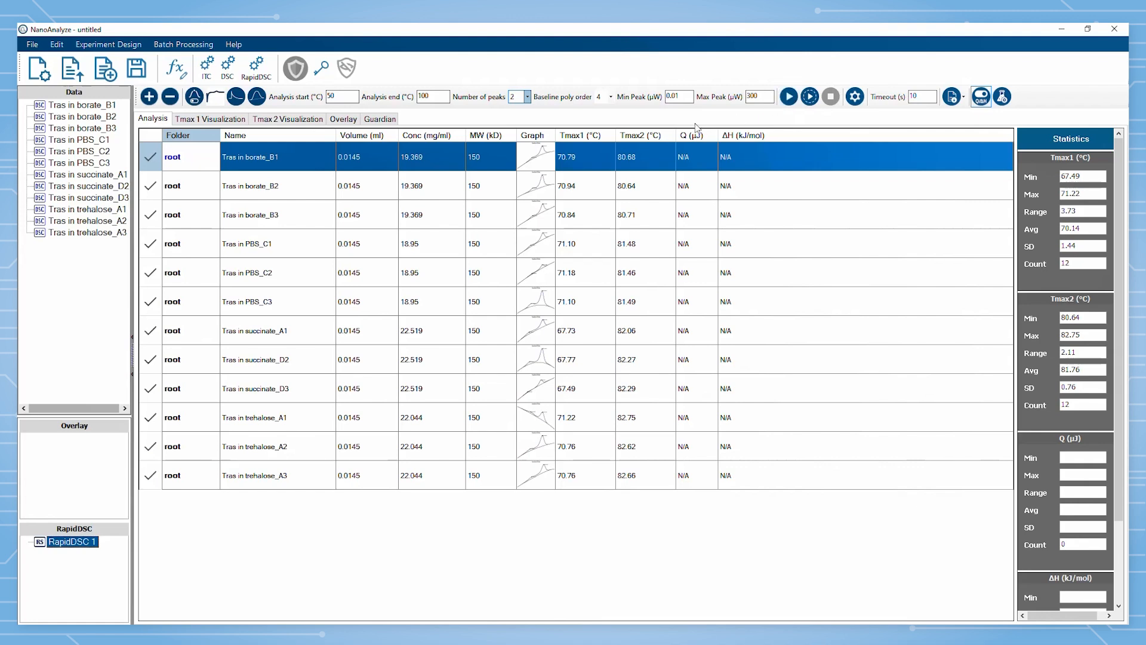
pyautogui.doubleClick(540, 158)
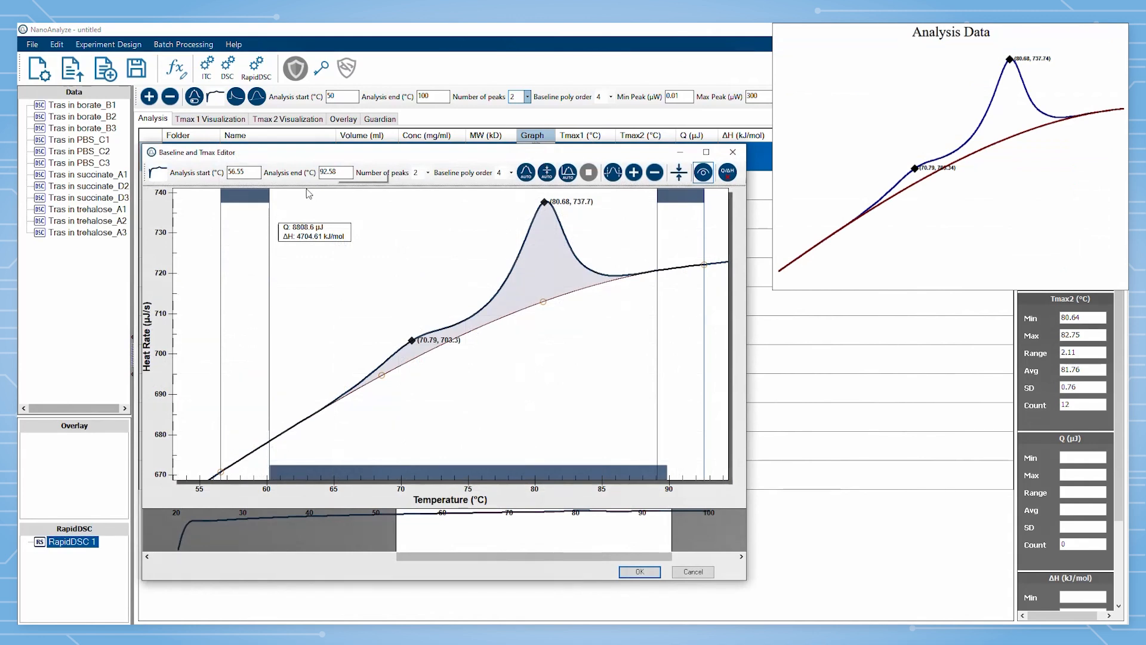
# - Move the inner baseline limits to about 62.7 and 87.3 °C and the integration range to about 62.4–88 °C
pyautogui.moveTo(269, 196); pyautogui.dragTo(303, 198)
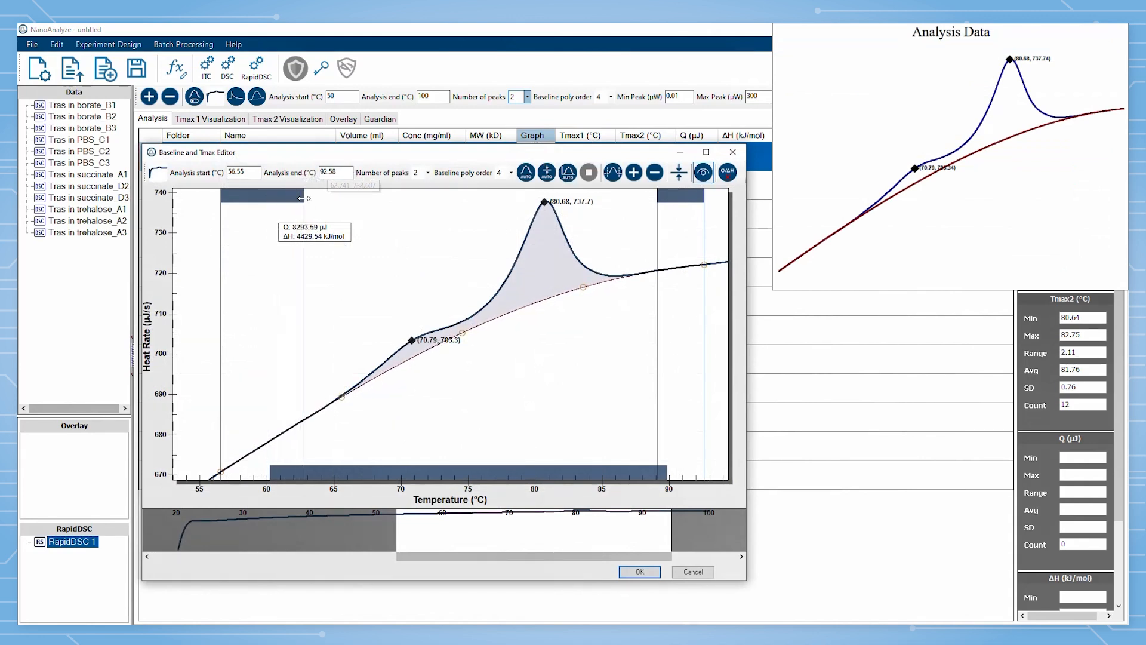
pyautogui.moveTo(656, 196); pyautogui.dragTo(633, 199)
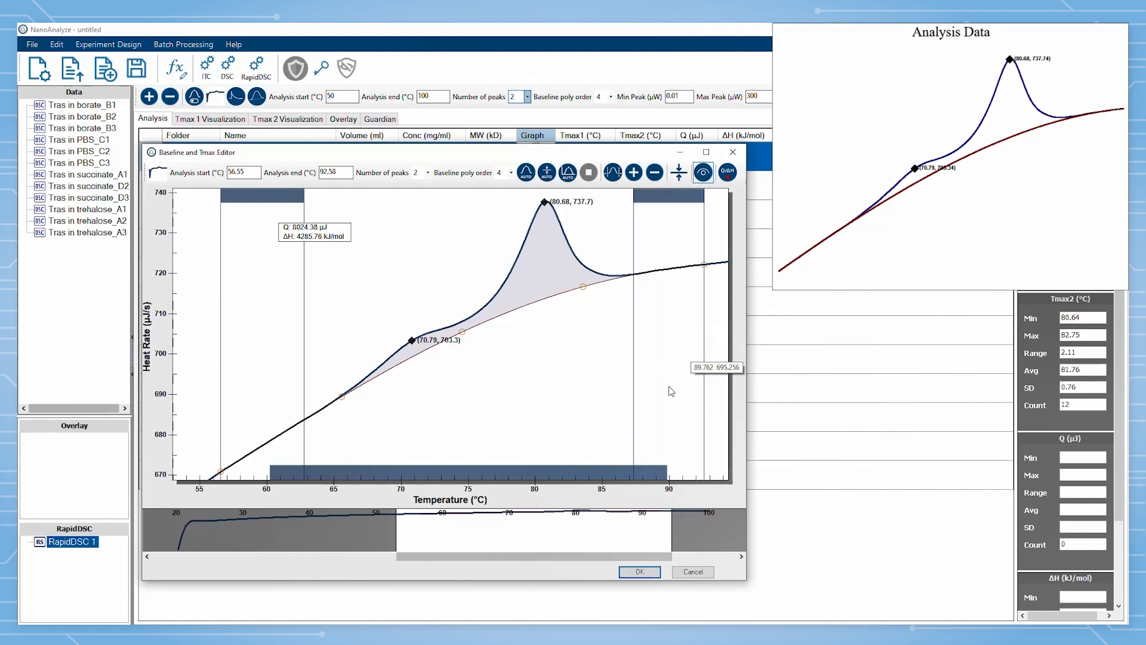
pyautogui.moveTo(667, 471); pyautogui.dragTo(643, 469)
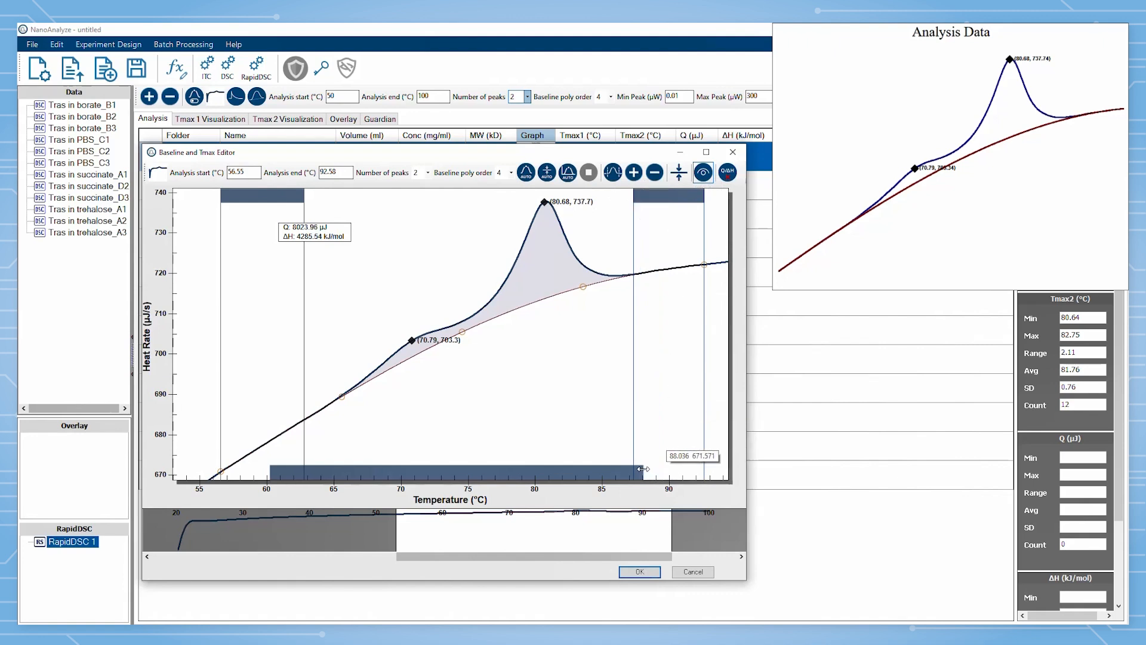
pyautogui.moveTo(270, 467); pyautogui.dragTo(299, 469)
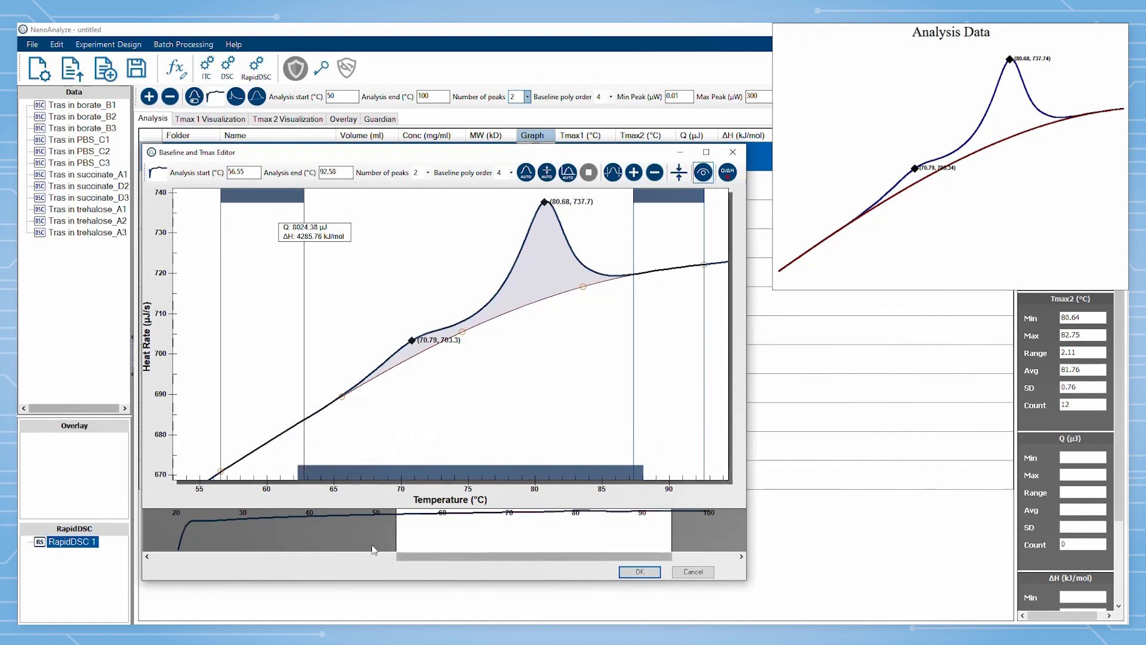
# - Refit the baseline regions to a 53.07–94.38 °C analysis window and move their inner limits to about 64.5 and 87 °C
pyautogui.moveTo(388, 535)
pyautogui.mouseDown()
pyautogui.moveTo(266, 533)
pyautogui.moveTo(397, 535)
pyautogui.mouseUp()
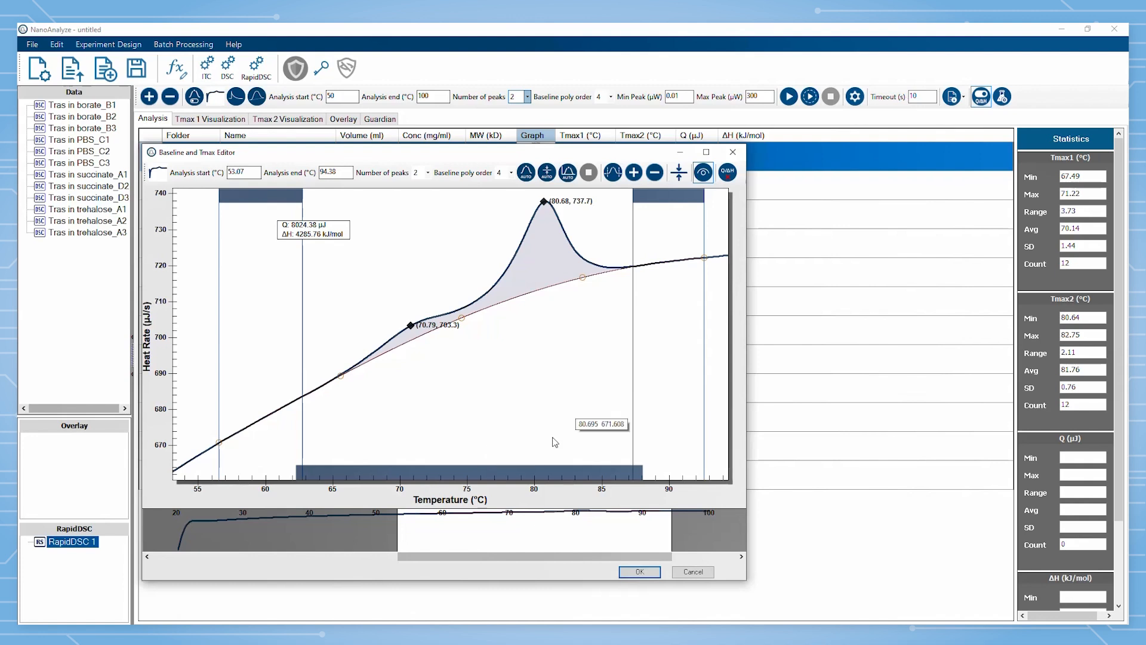
pyautogui.click(678, 179)
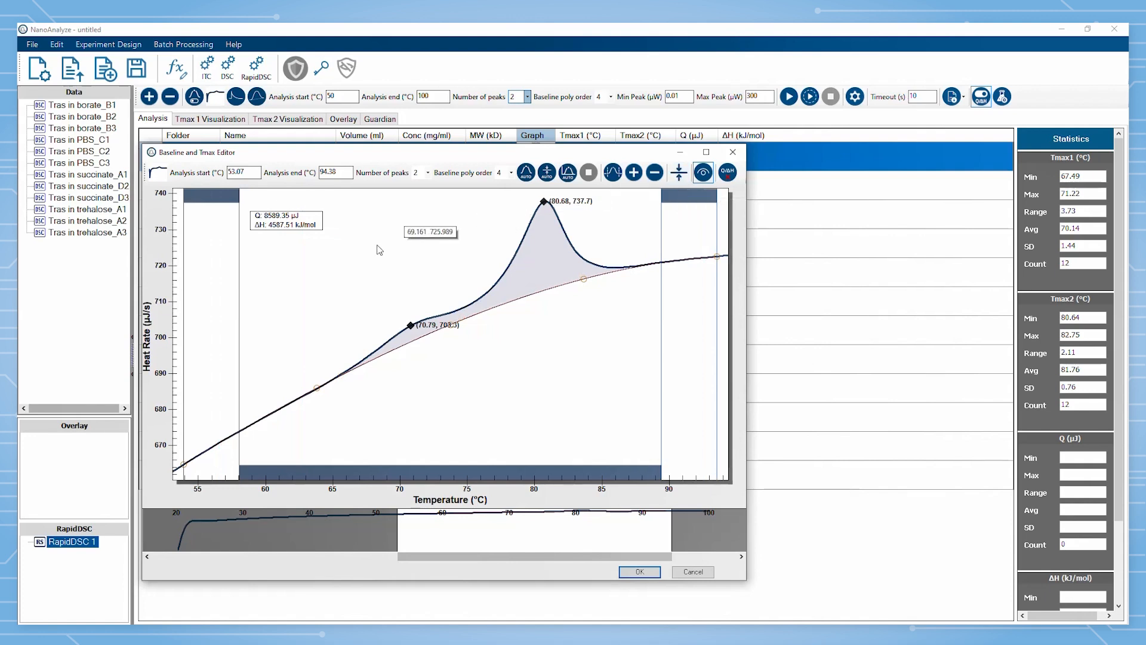
pyautogui.moveTo(238, 199); pyautogui.dragTo(328, 205)
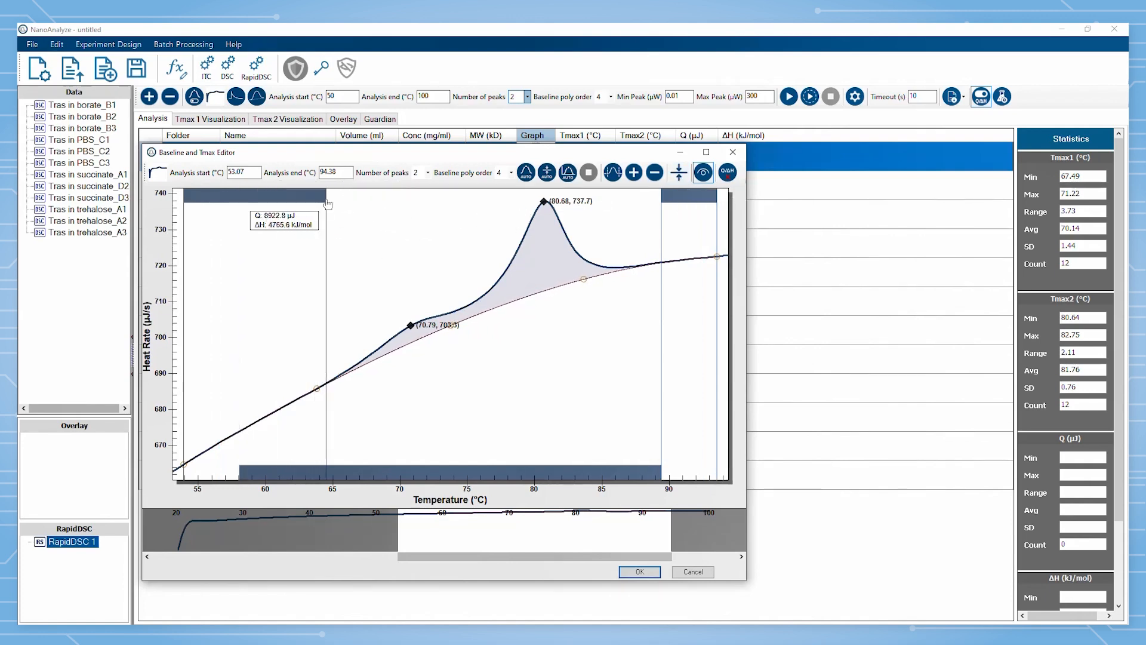
pyautogui.moveTo(661, 203); pyautogui.dragTo(630, 213)
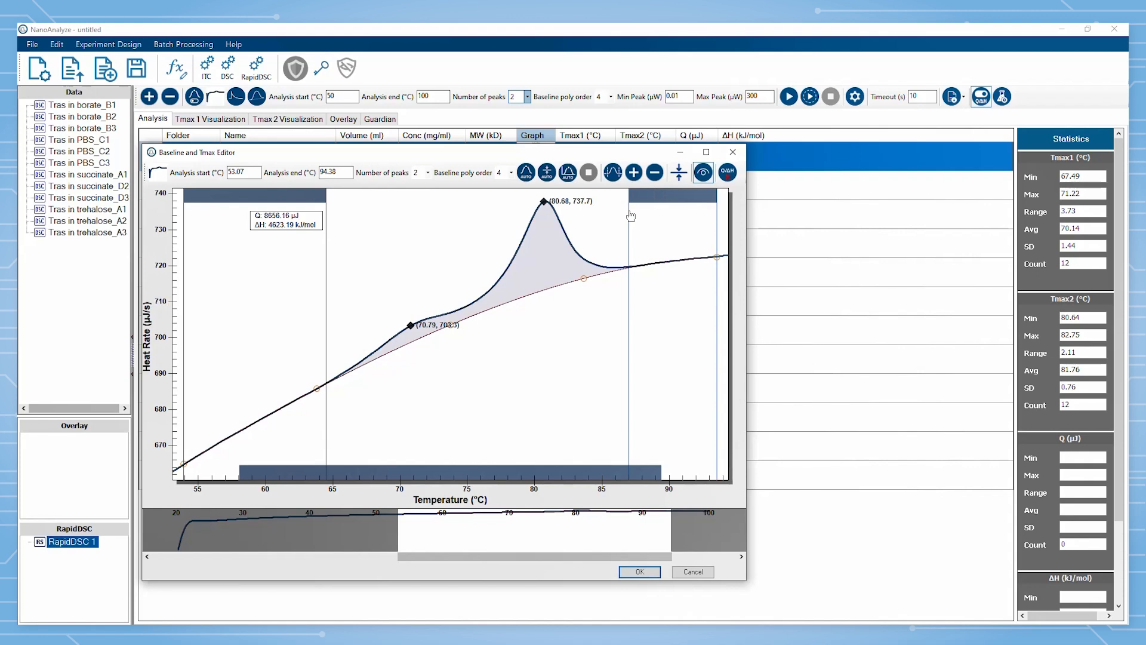
pyautogui.click(528, 180)
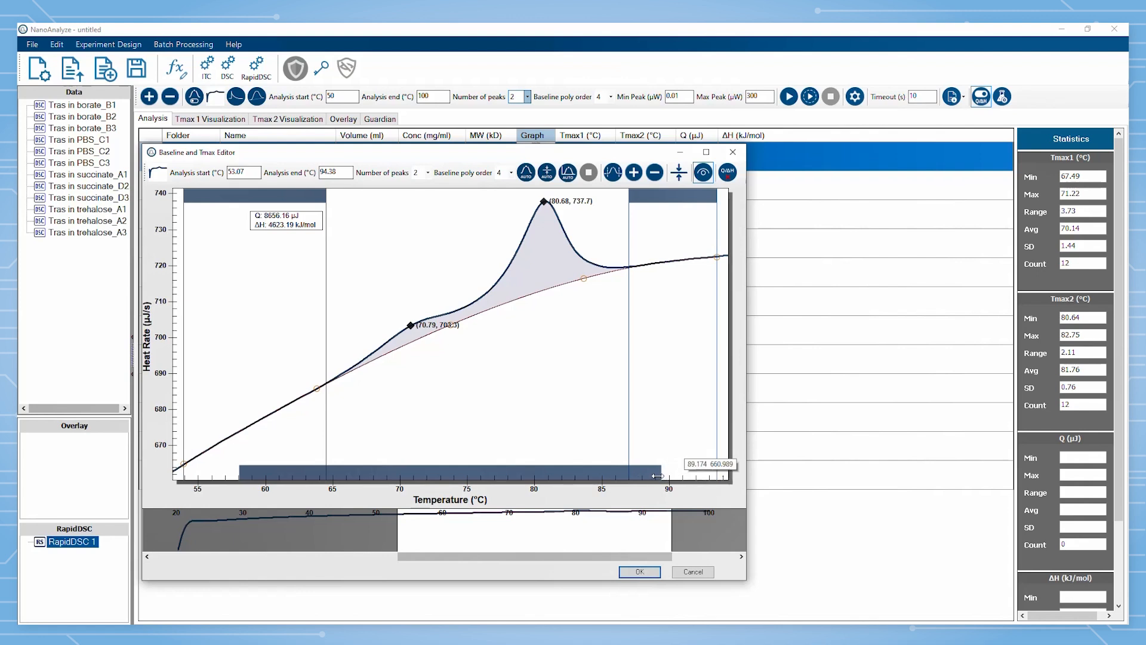
# - Narrow the integration range to about 64–87.5 °C and accept the enthalpy for Tras in borate_B1
pyautogui.moveTo(660, 474); pyautogui.dragTo(636, 474)
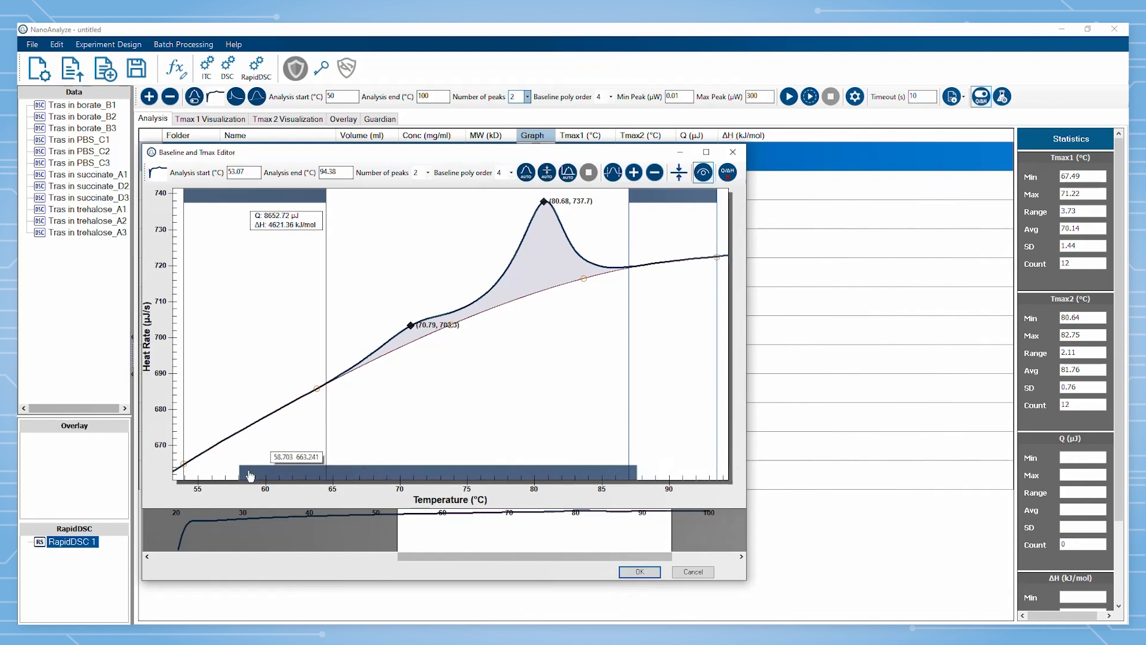
pyautogui.moveTo(237, 473); pyautogui.dragTo(320, 473)
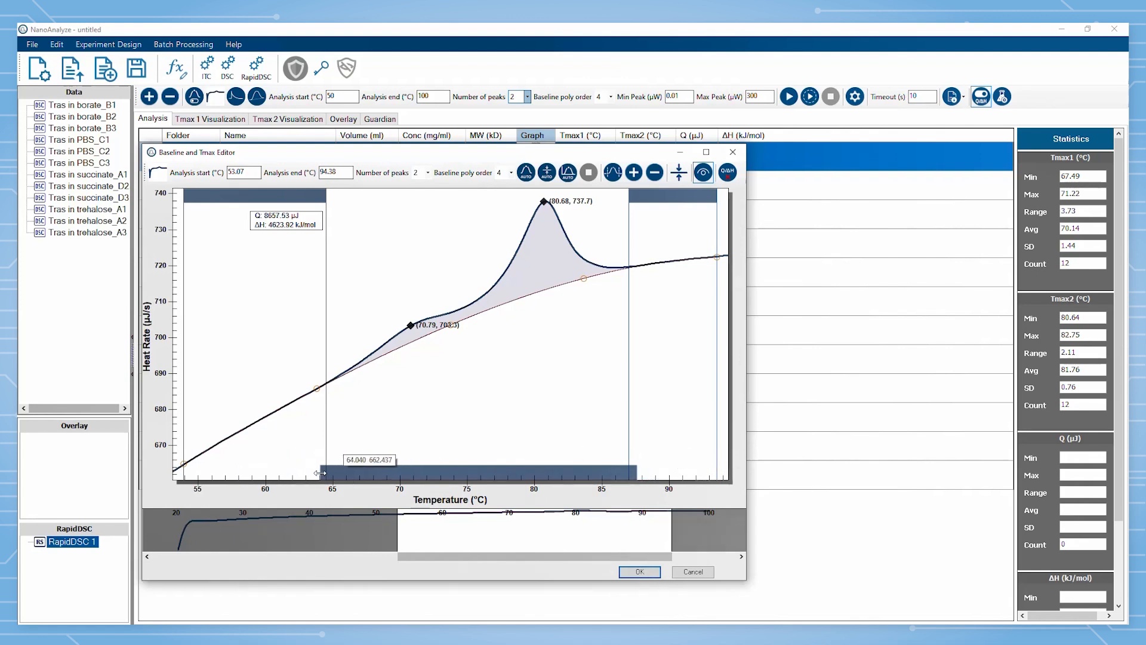
pyautogui.click(728, 173)
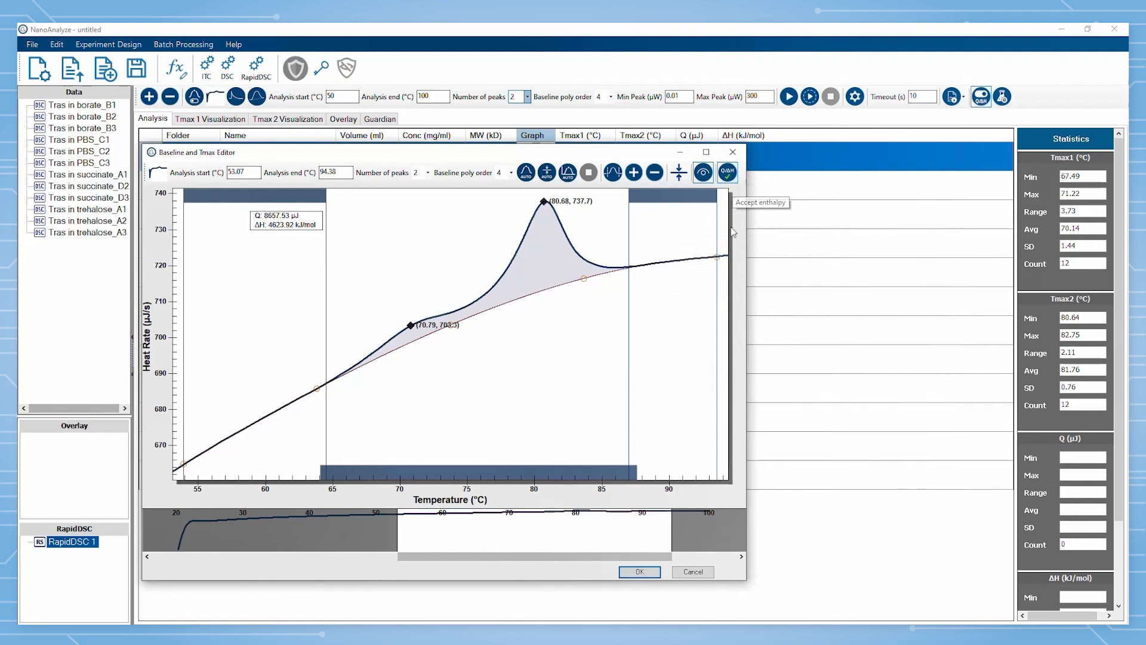
pyautogui.click(652, 571)
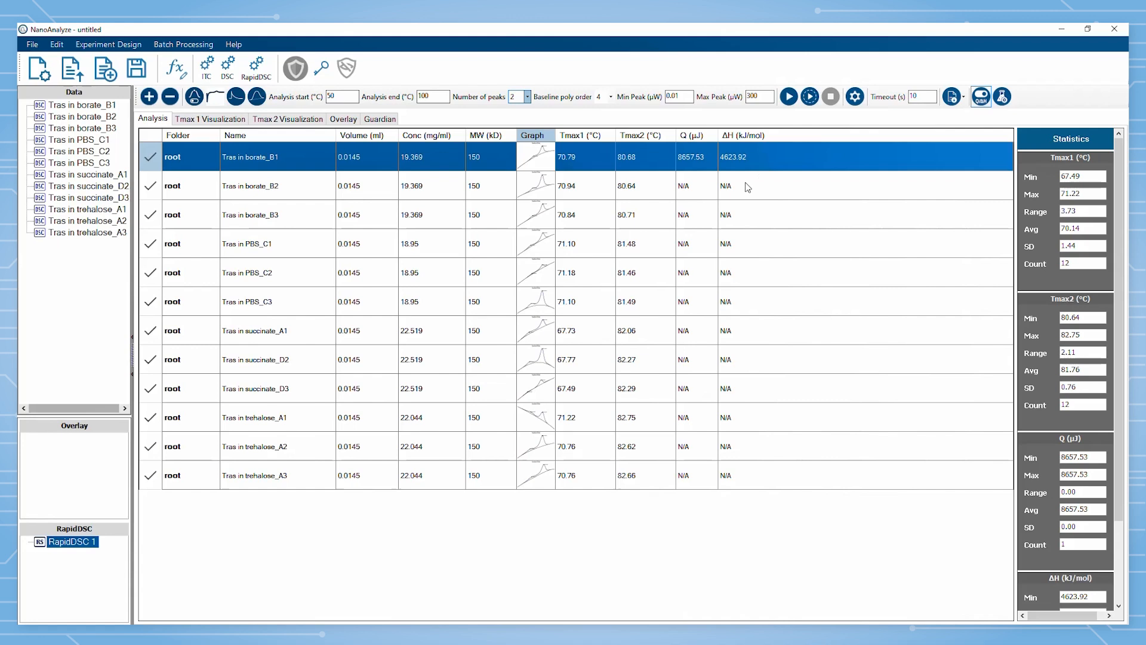
# - Set the data range selection axis of the Tmax 1 visualization to 60–75 °C
pyautogui.click(213, 120)
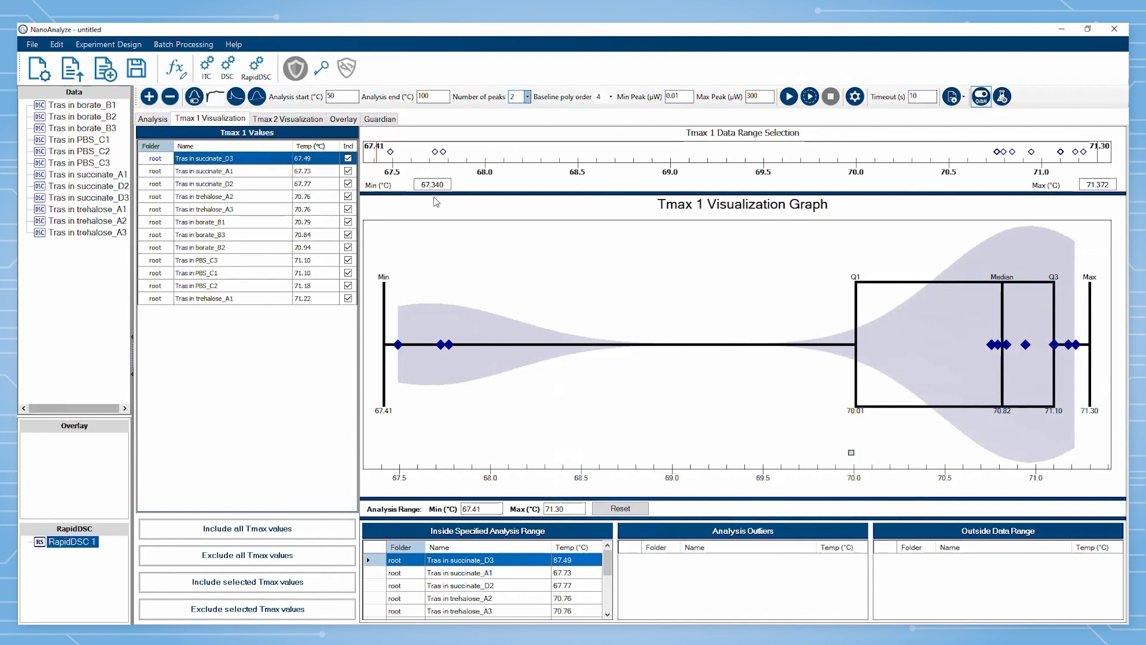
pyautogui.moveTo(449, 185); pyautogui.dragTo(412, 185)
pyautogui.write('60')
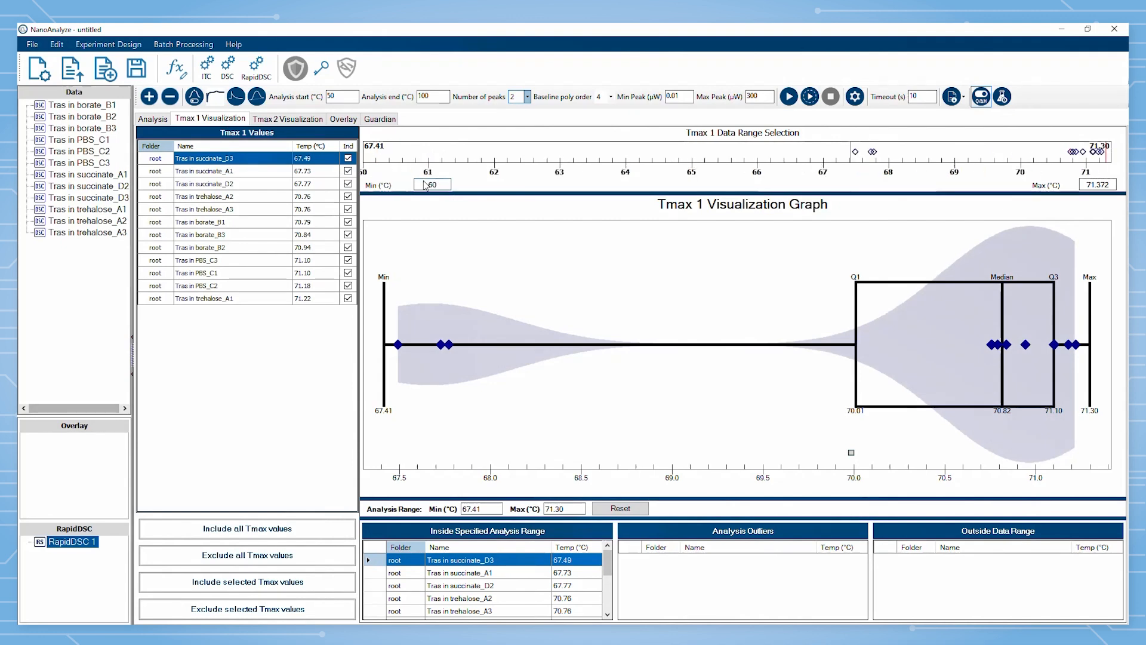
pyautogui.moveTo(1115, 185); pyautogui.dragTo(1061, 182)
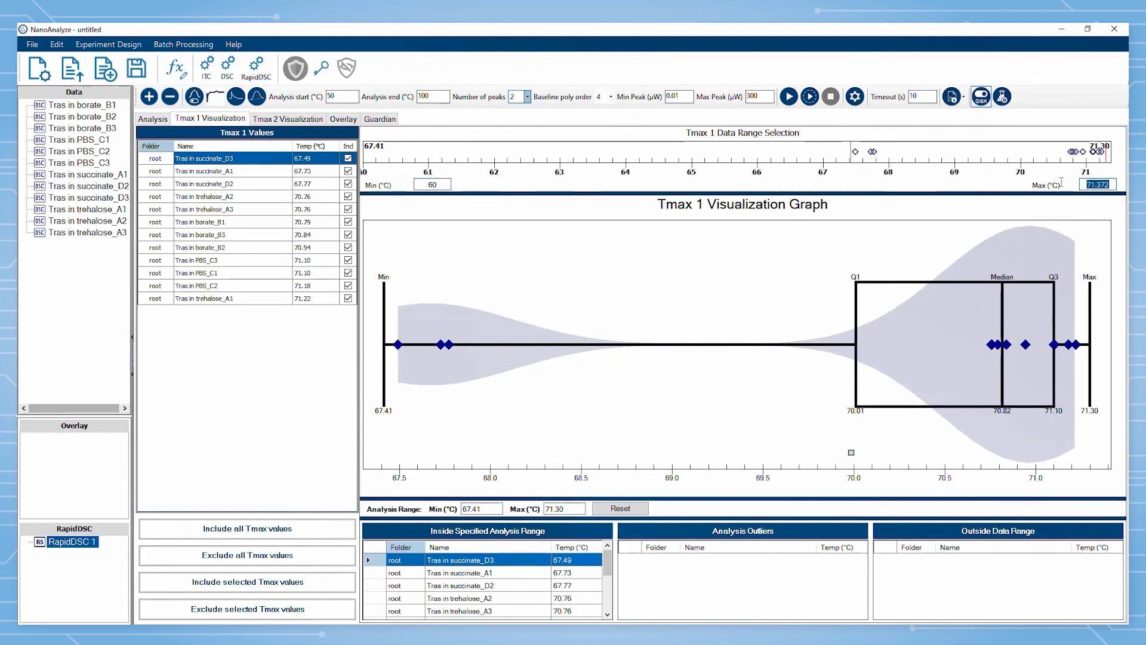
pyautogui.write('75')
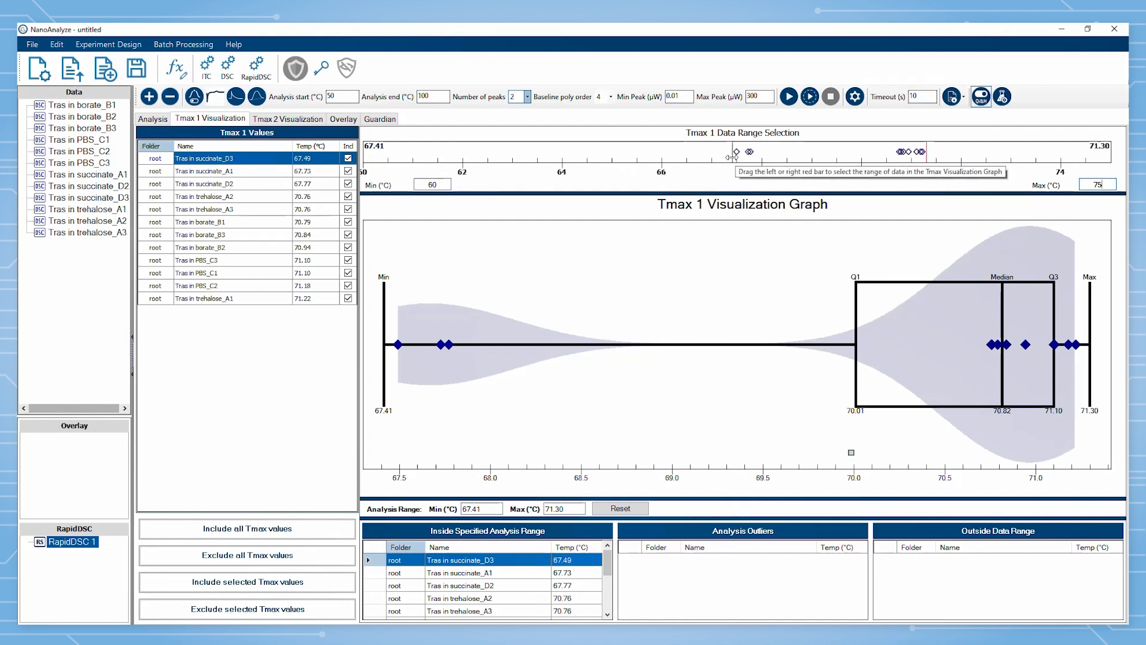
# - Lower the start of the selected Tmax 1 data range to 67.33 °C and set the analysis range minimum to 70 °C
pyautogui.moveTo(732, 157)
pyautogui.mouseDown()
pyautogui.moveTo(889, 162)
pyautogui.moveTo(729, 160)
pyautogui.mouseUp()
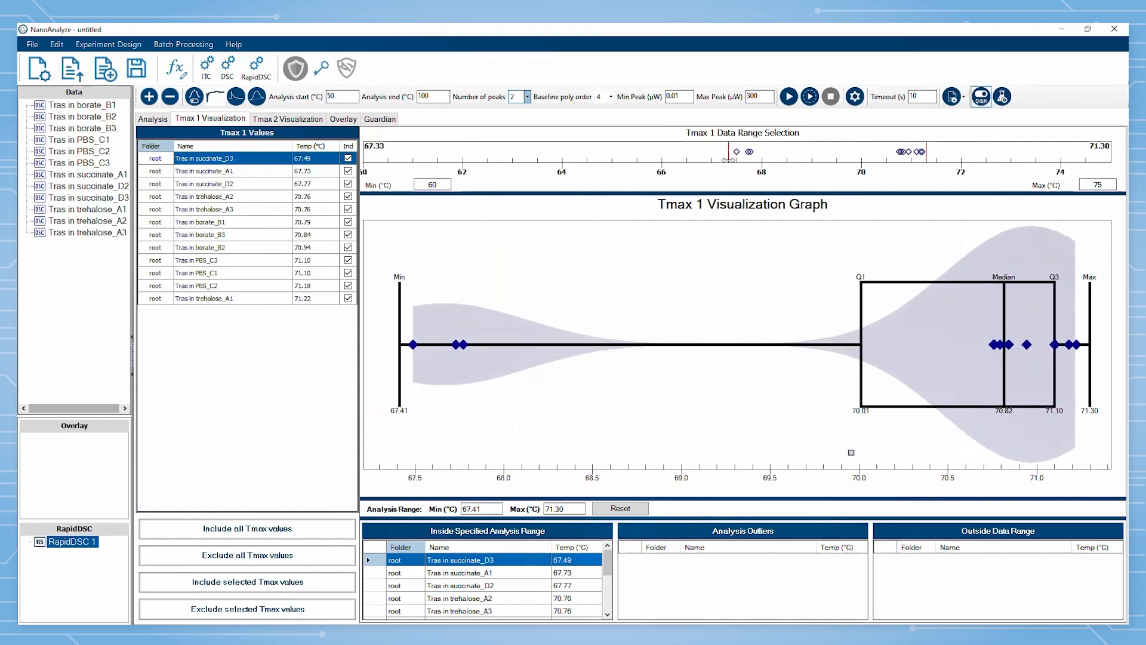
pyautogui.moveTo(499, 508); pyautogui.dragTo(438, 514)
pyautogui.write('0')
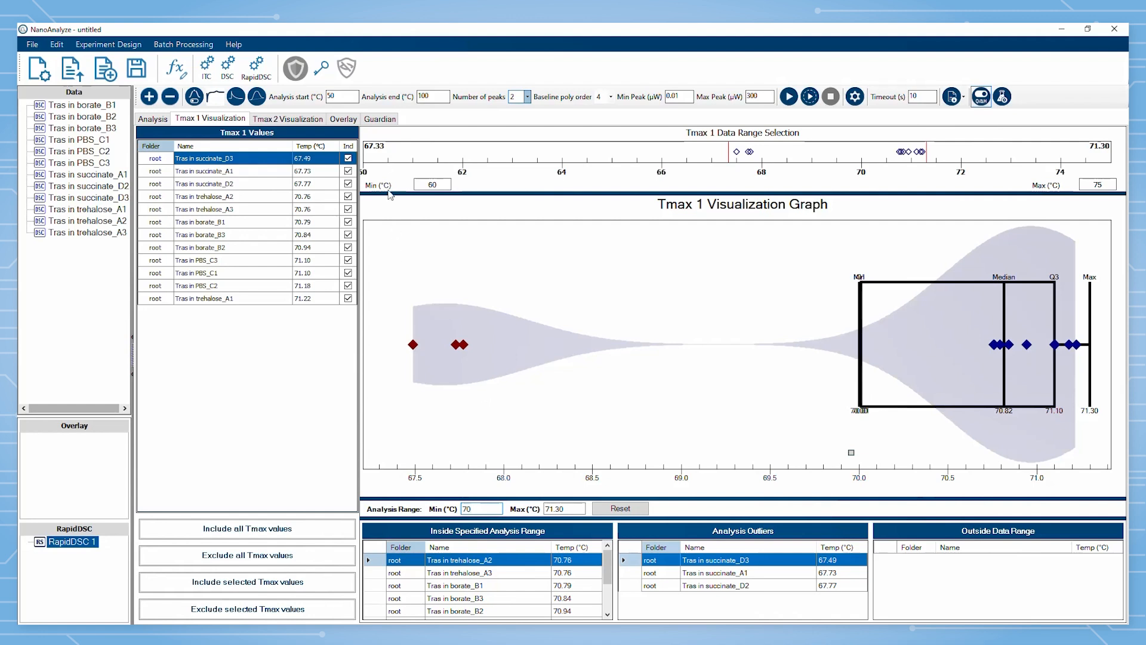
# - Subtract the baselines from the overlaid curves and stack the plots with a 5 µJ/s offset
pyautogui.click(346, 120)
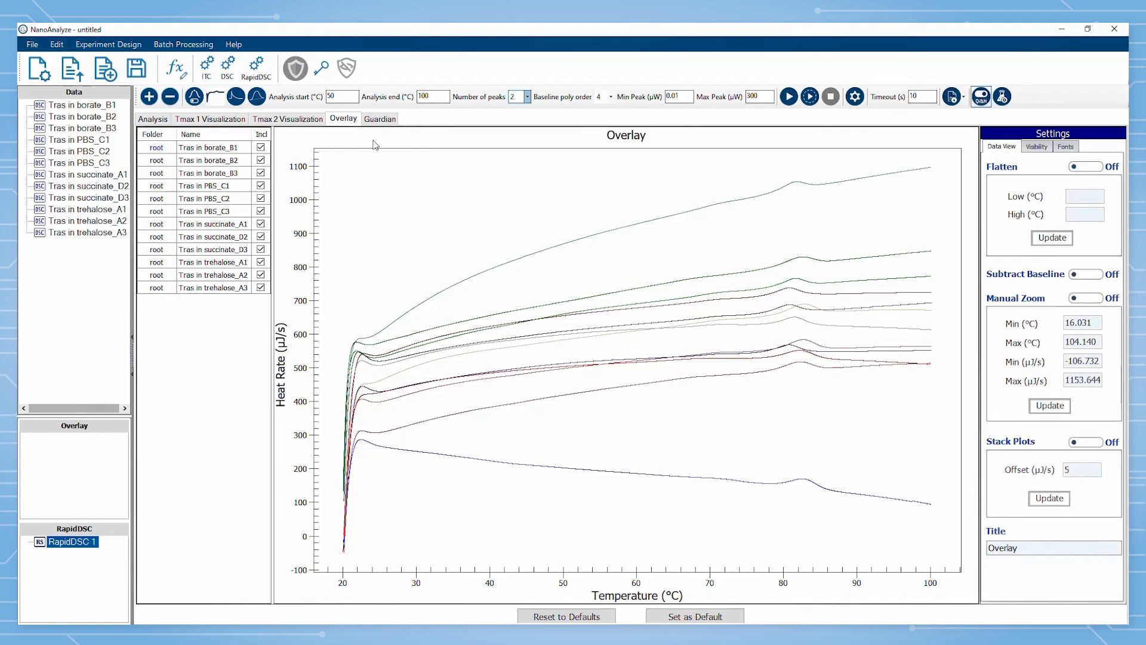
pyautogui.click(1091, 275)
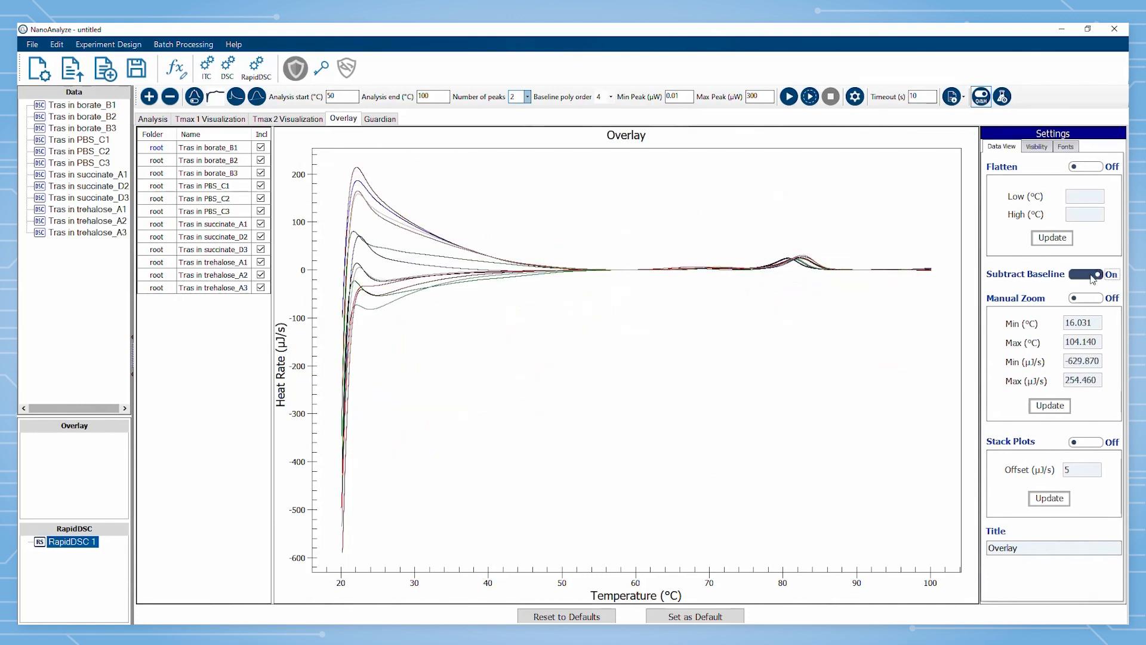
pyautogui.click(1085, 442)
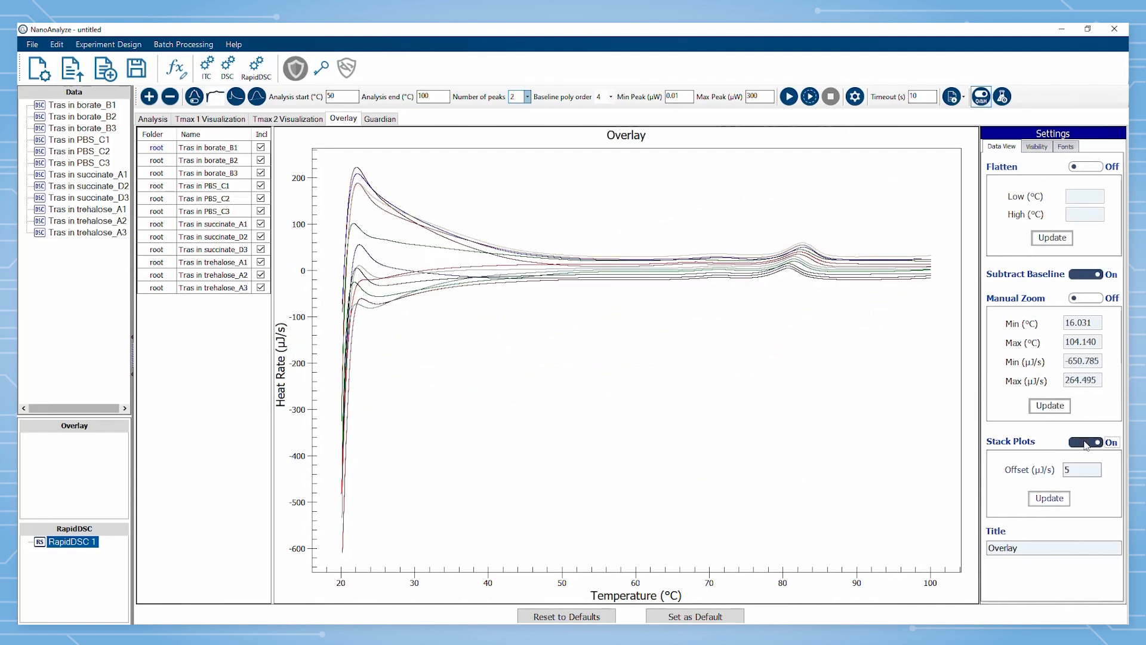
# - Zoom the overlay to the peaks between about 54 and 92 °C and show the Tmax points on the curves
pyautogui.moveTo(588, 222); pyautogui.dragTo(936, 293)
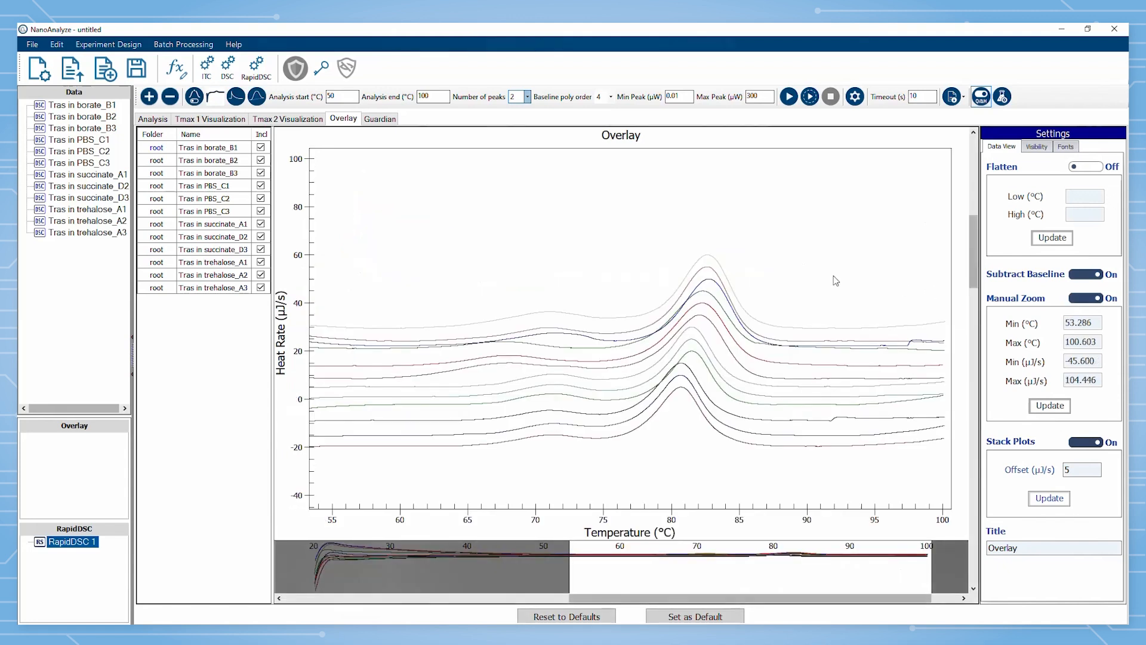
pyautogui.moveTo(319, 231)
pyautogui.mouseDown()
pyautogui.moveTo(684, 355)
pyautogui.moveTo(878, 445)
pyautogui.moveTo(884, 460)
pyautogui.moveTo(834, 462)
pyautogui.mouseUp()
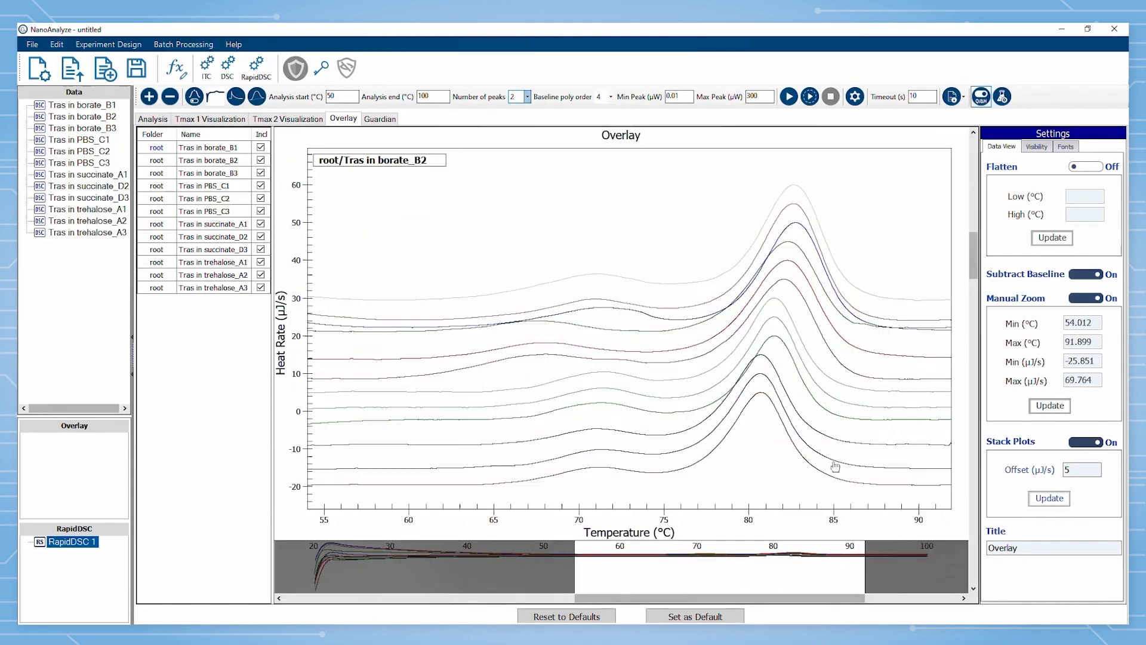
pyautogui.click(1039, 146)
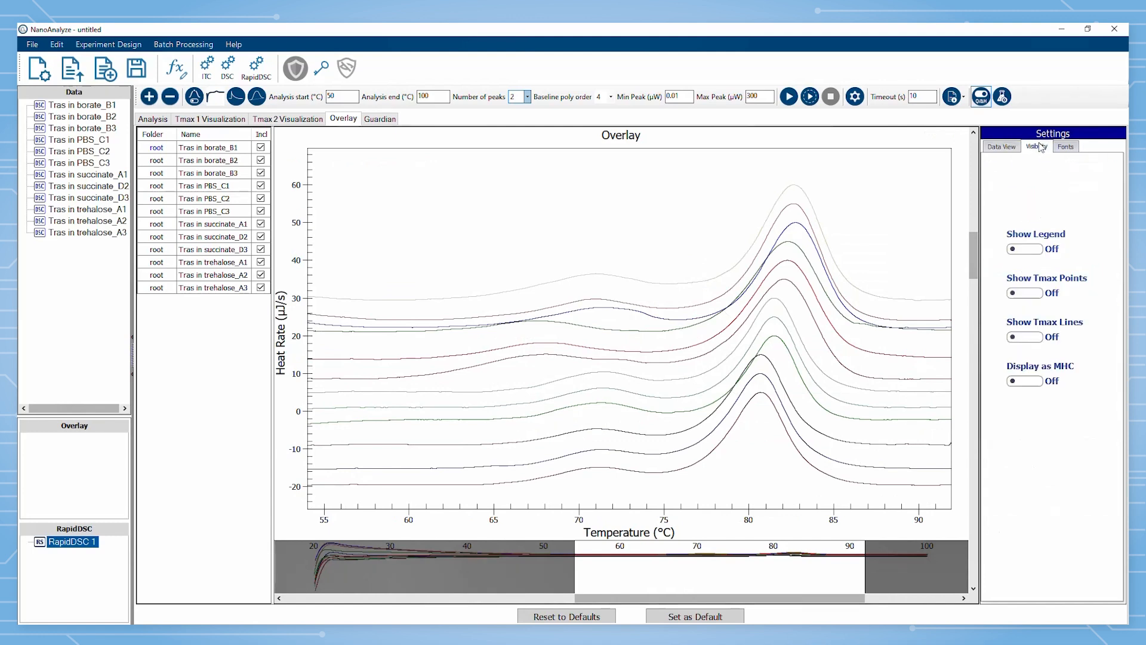
pyautogui.click(1024, 294)
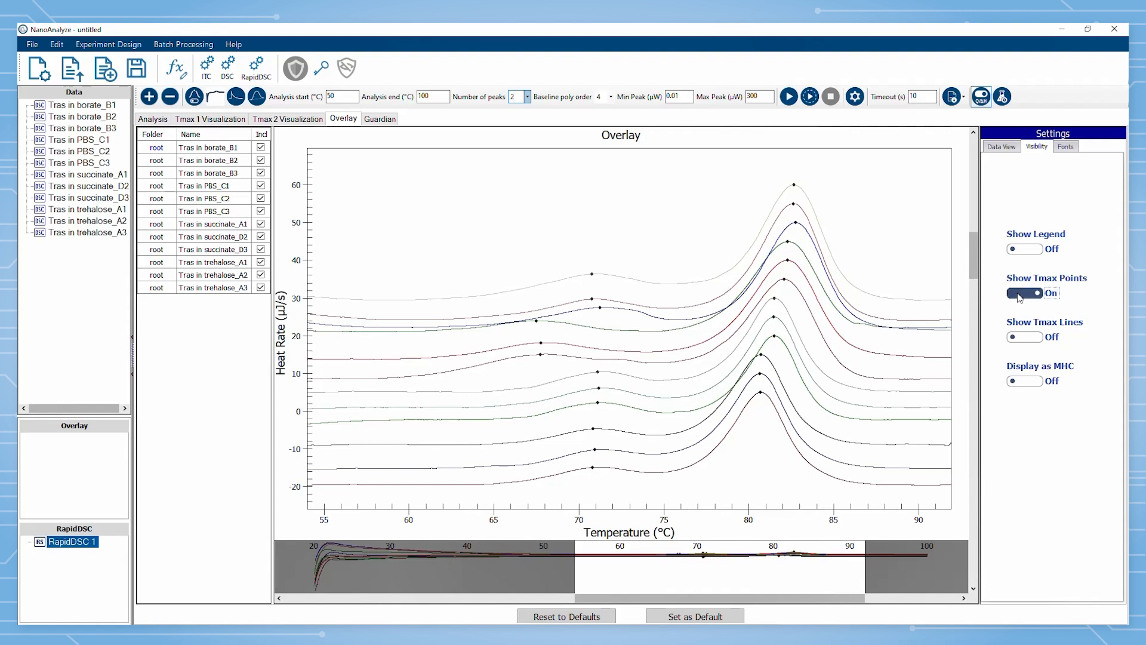
pyautogui.moveTo(591, 351)
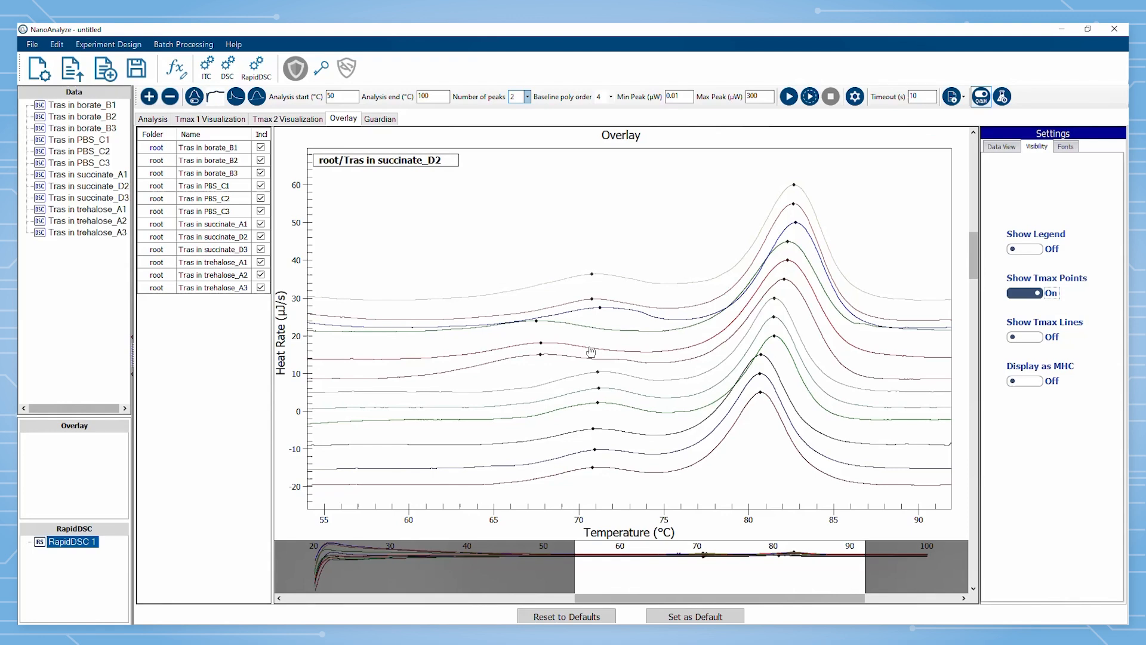
pyautogui.click(964, 95)
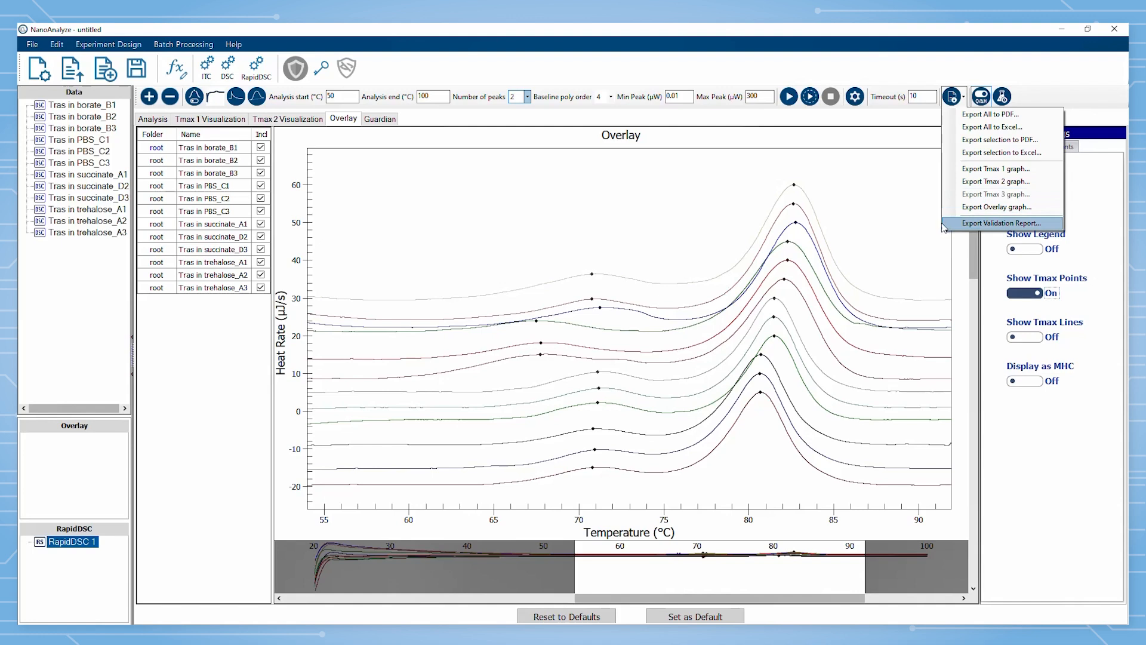
pyautogui.click(859, 218)
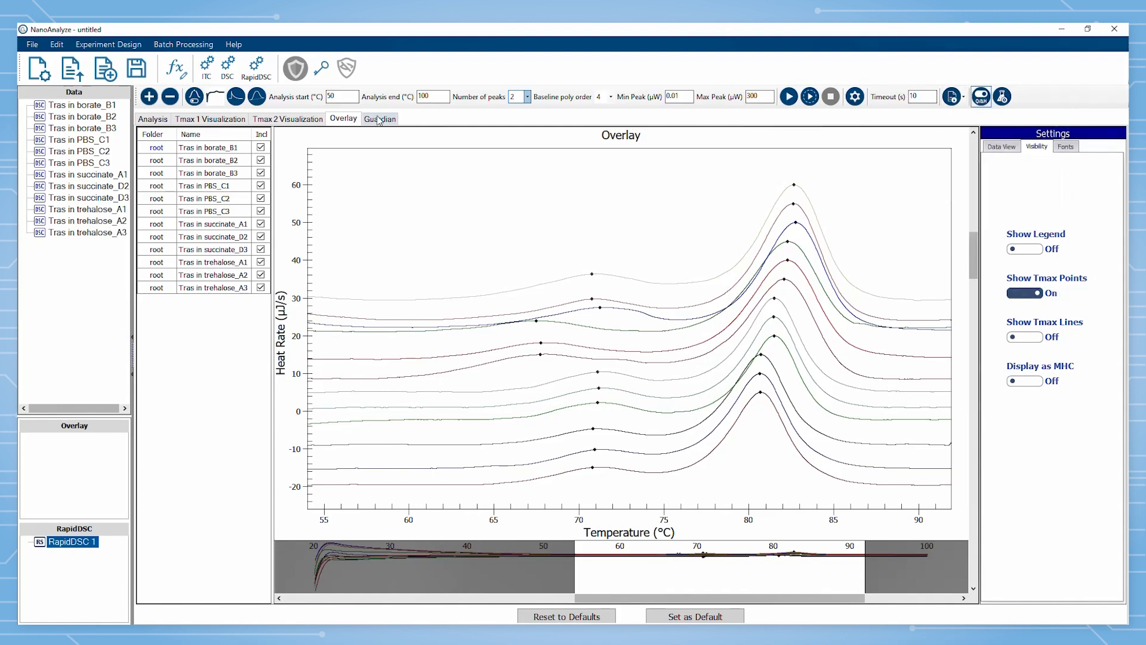
pyautogui.click(232, 47)
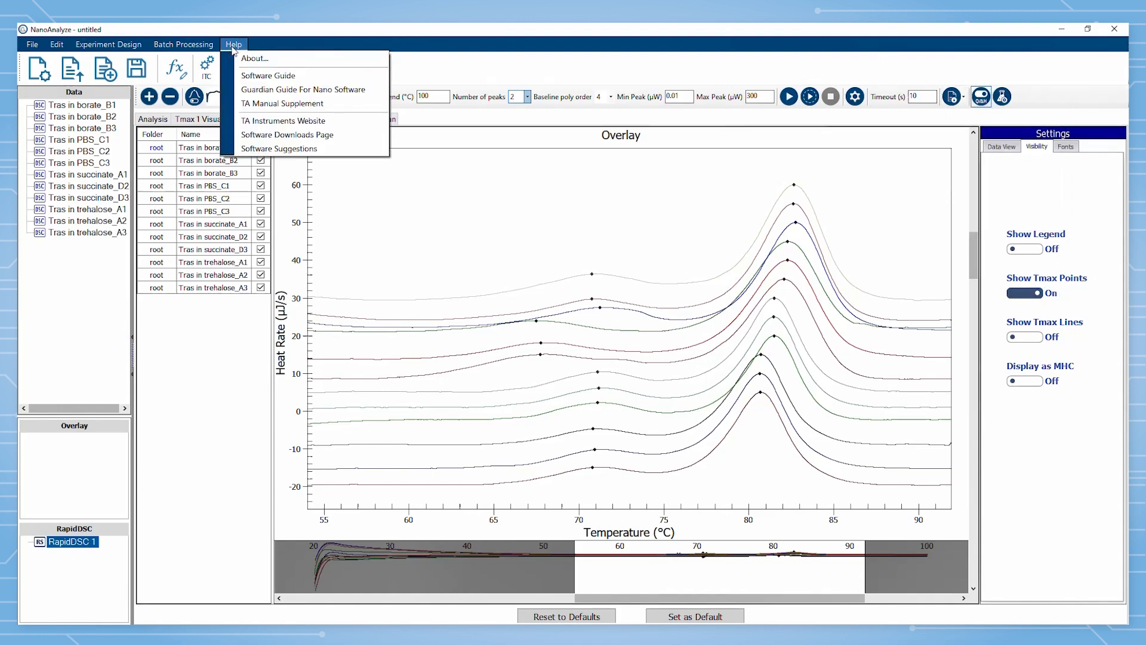